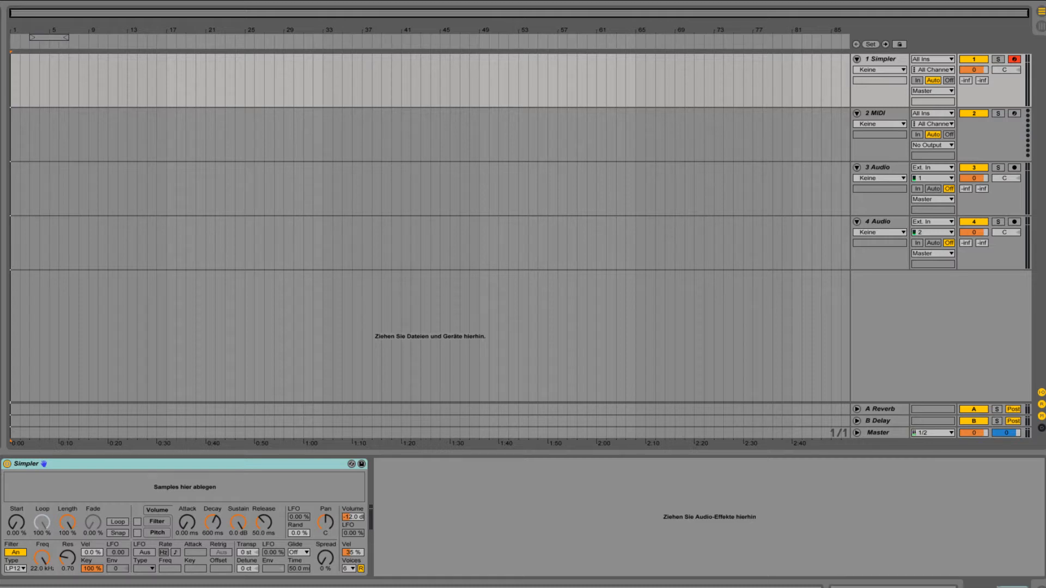
Load the sample FX - 001 - HIGHFX into Simpler and group it into an Instrument Rack with its macro controls shown.
drag(3, 403, 183, 486)
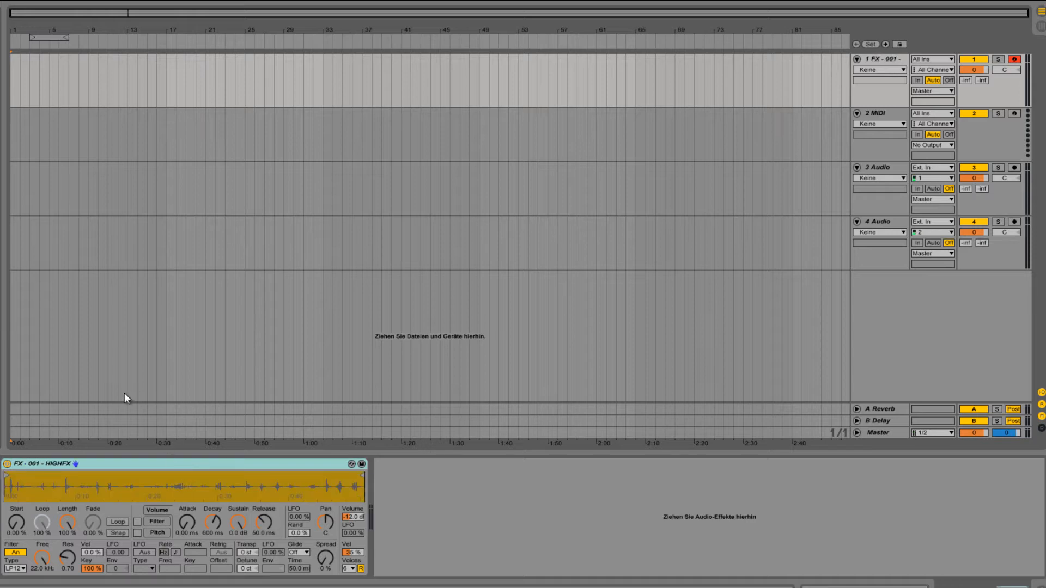
click(77, 463)
key(ctrl+g)
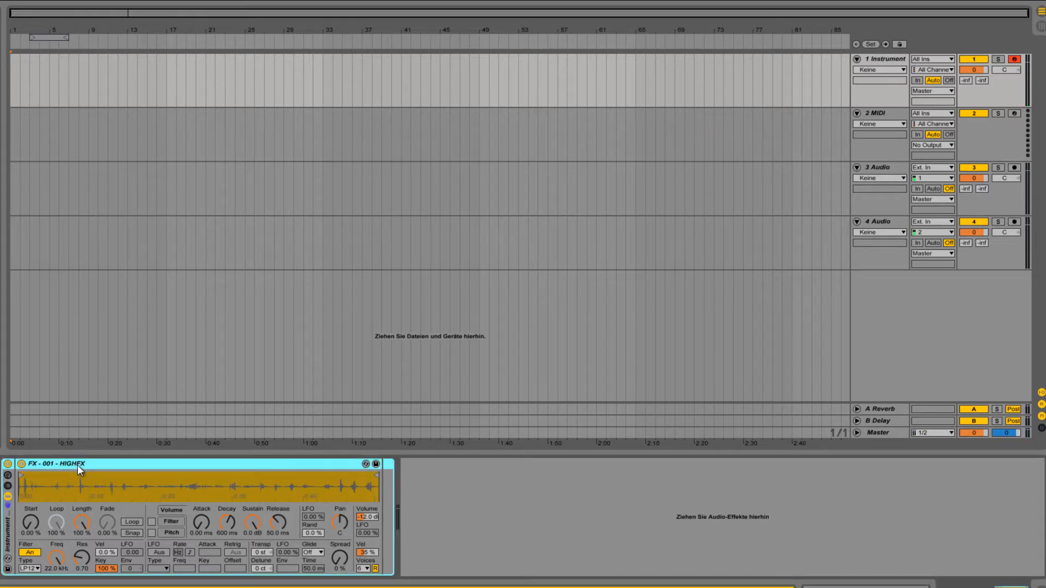
click(9, 477)
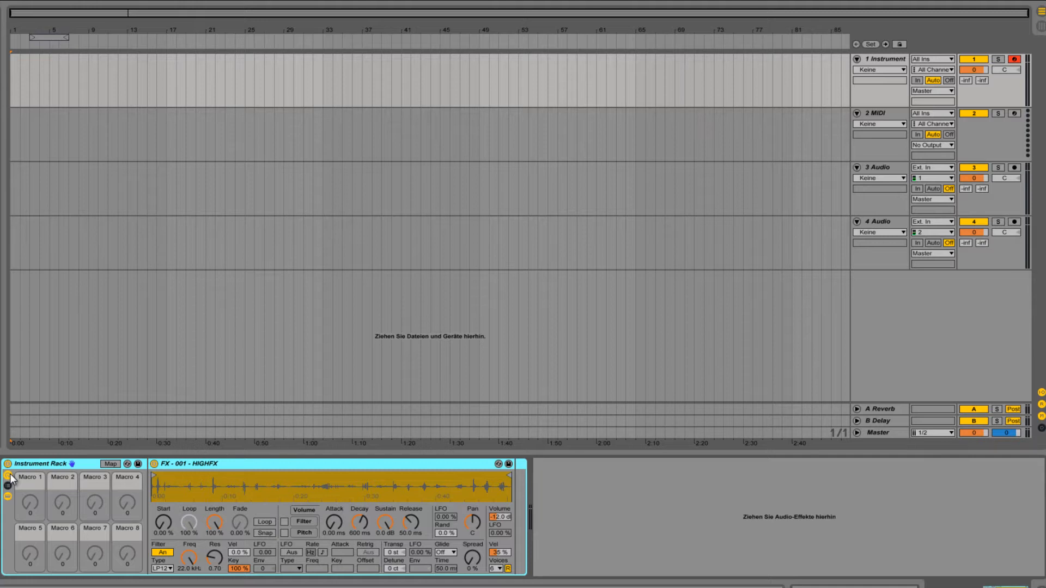
click(27, 502)
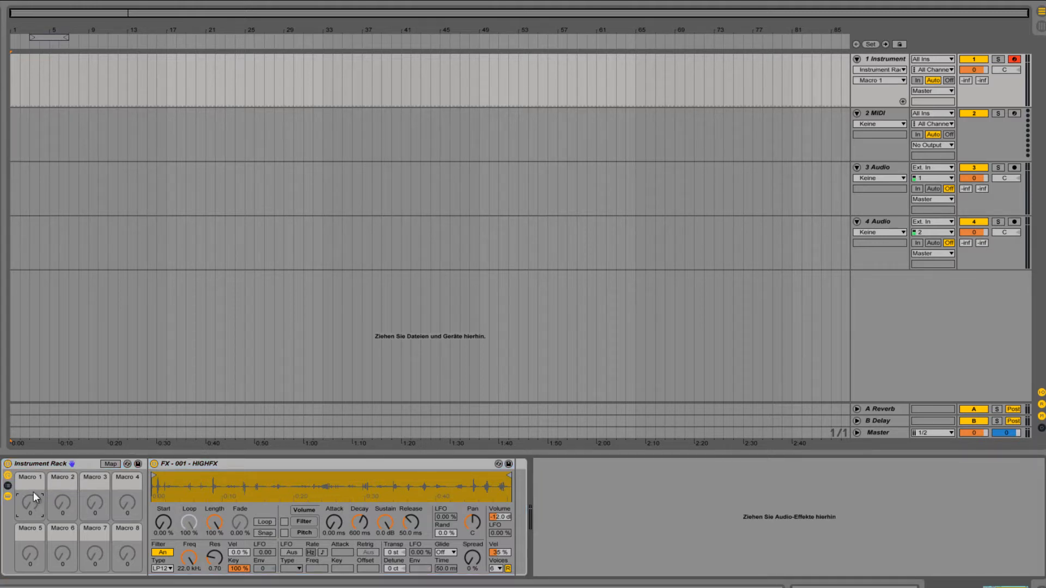
Enable Loop and Snap in Simpler and narrow the playback region to about 47.6 % start and 0.79 % length.
click(266, 522)
click(264, 532)
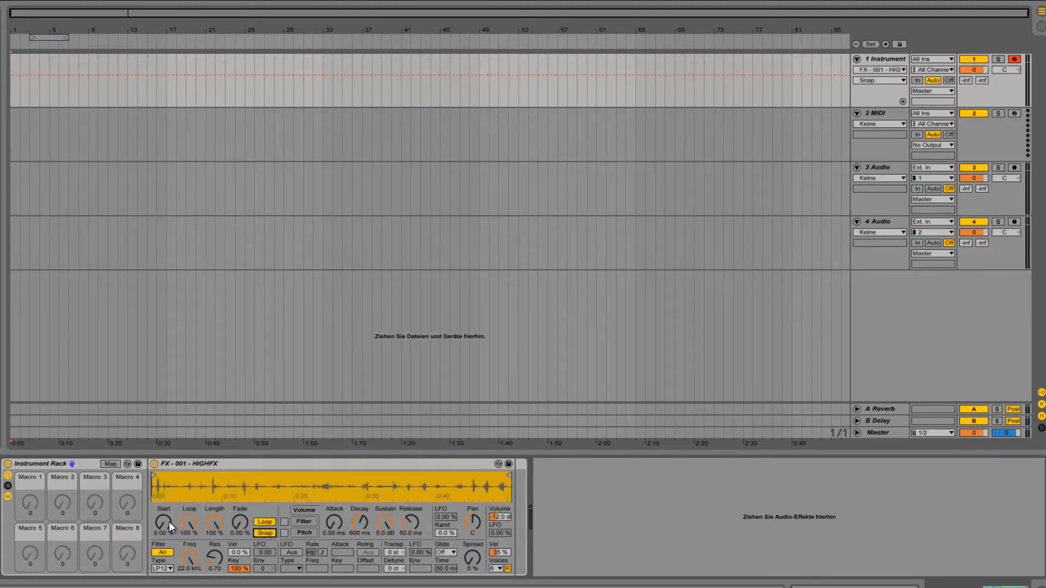
mouse_move(169, 521)
mouse_down()
mouse_move(213, 526)
mouse_move(165, 521)
mouse_up()
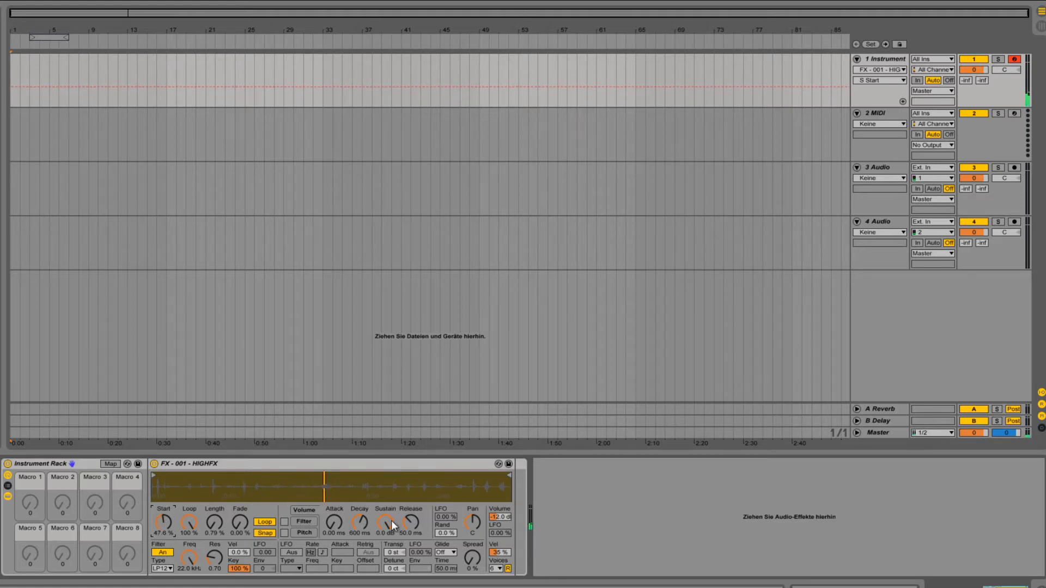
Set Simpler's volume to about -3.94 dB and its playback region to about 65.1 % start and 14.3 % length.
drag(495, 521, 496, 517)
drag(213, 526, 168, 520)
drag(374, 490, 369, 484)
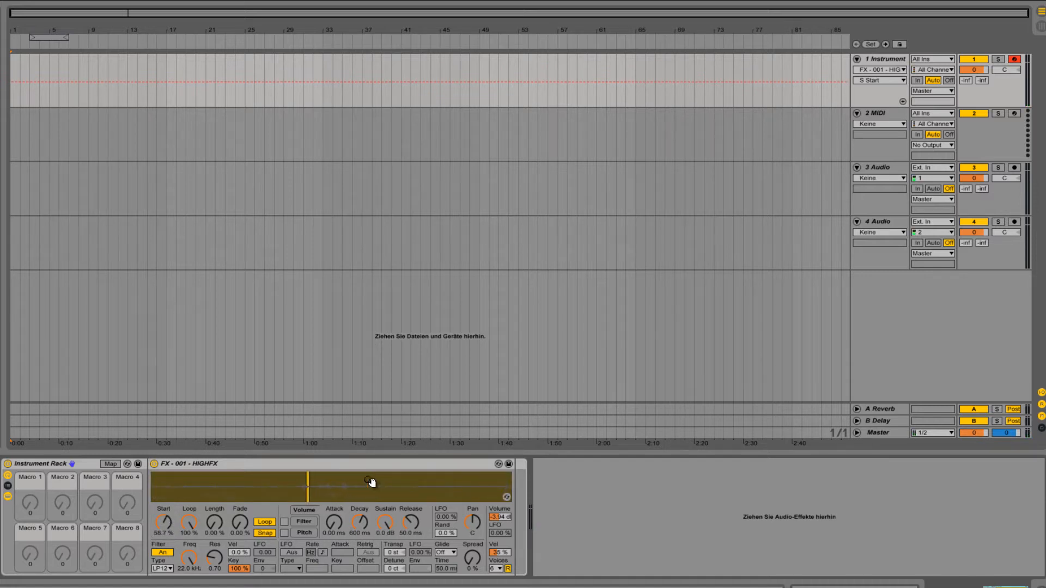
mouse_move(165, 521)
mouse_down()
mouse_move(213, 521)
mouse_move(167, 525)
mouse_up()
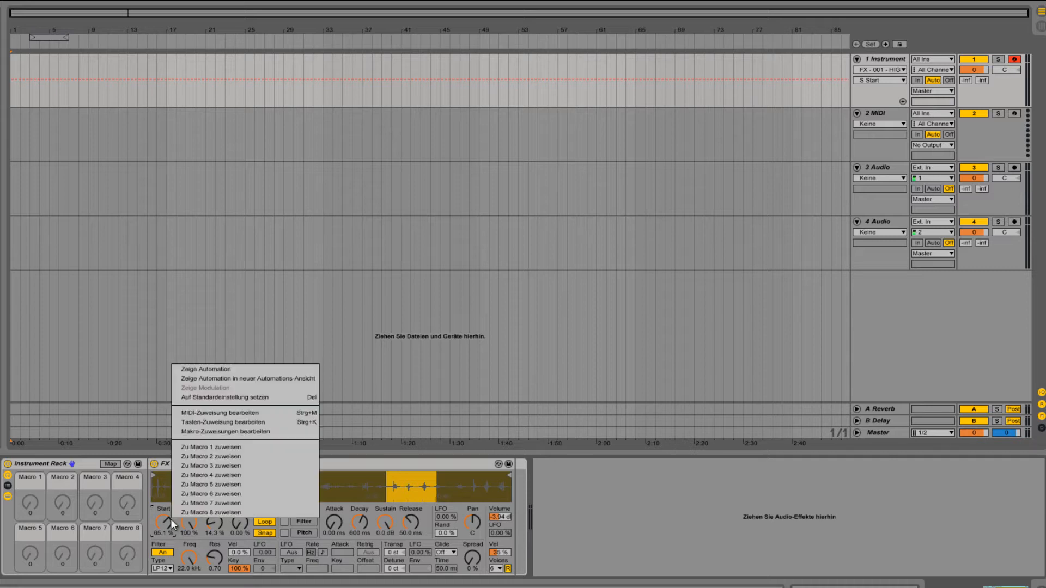
Assign Simpler's sample start to Macro 1 and its sample length to Macro 2.
right_click(171, 519)
click(210, 447)
right_click(215, 521)
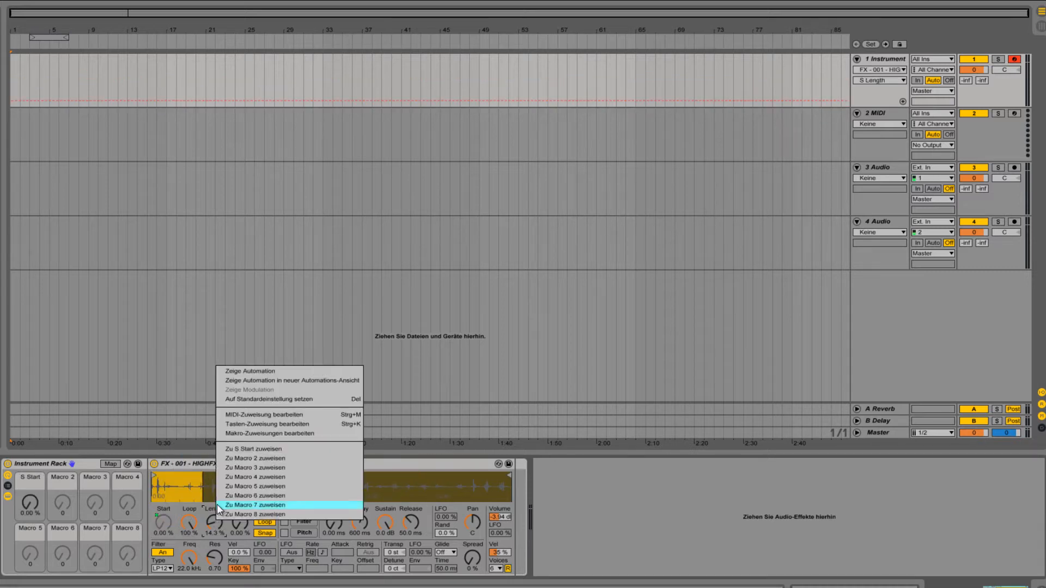
click(244, 460)
Sweep the S Start and S Length macros to audition the sample, leaving start at about 21.3 % and length at 0 %.
mouse_move(32, 501)
mouse_down()
mouse_move(61, 512)
mouse_move(28, 505)
mouse_up()
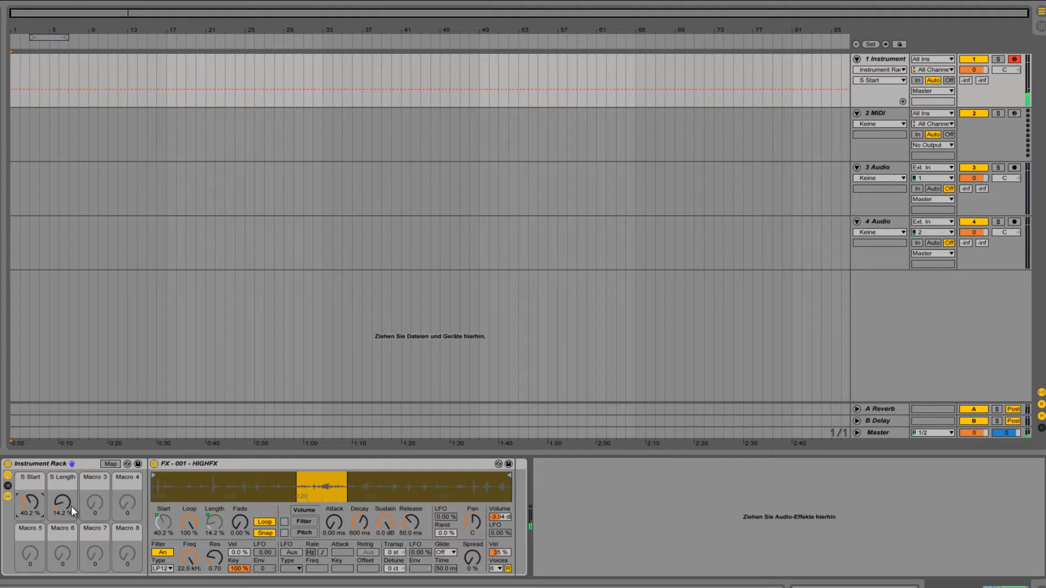
drag(62, 502, 32, 501)
click(60, 467)
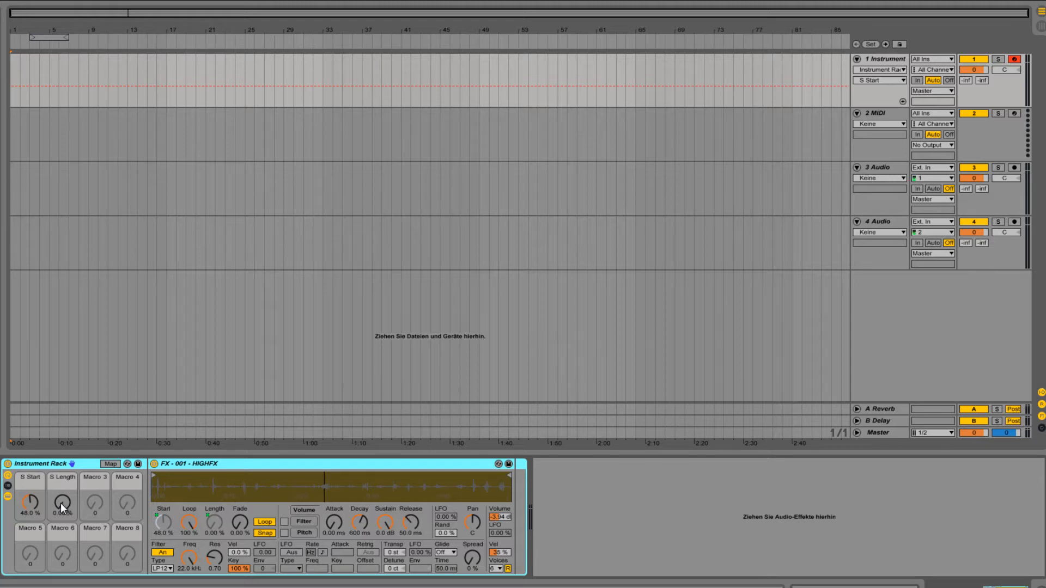
drag(31, 502, 31, 505)
click(26, 463)
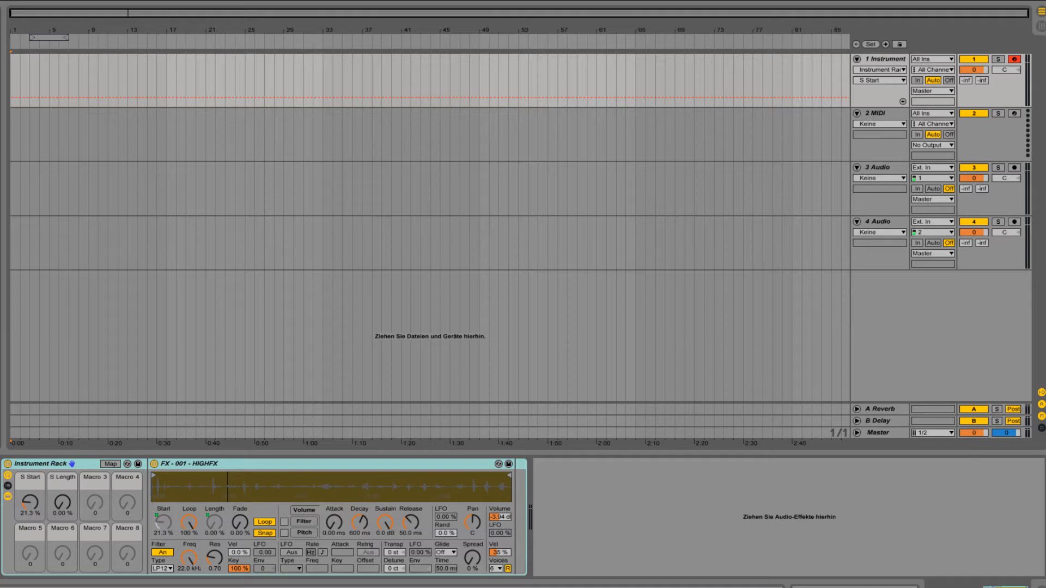
Insert an LFO MIDI device before the Instrument Rack, map it to Simpler's Transpose and set its rate to about 0.12 Hz.
drag(1, 459, 3, 499)
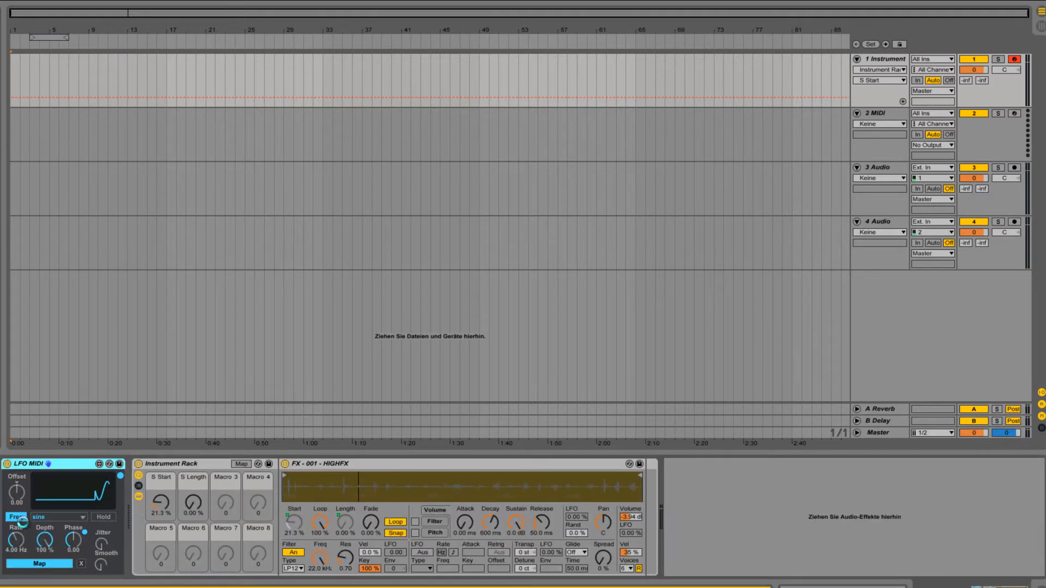
click(38, 563)
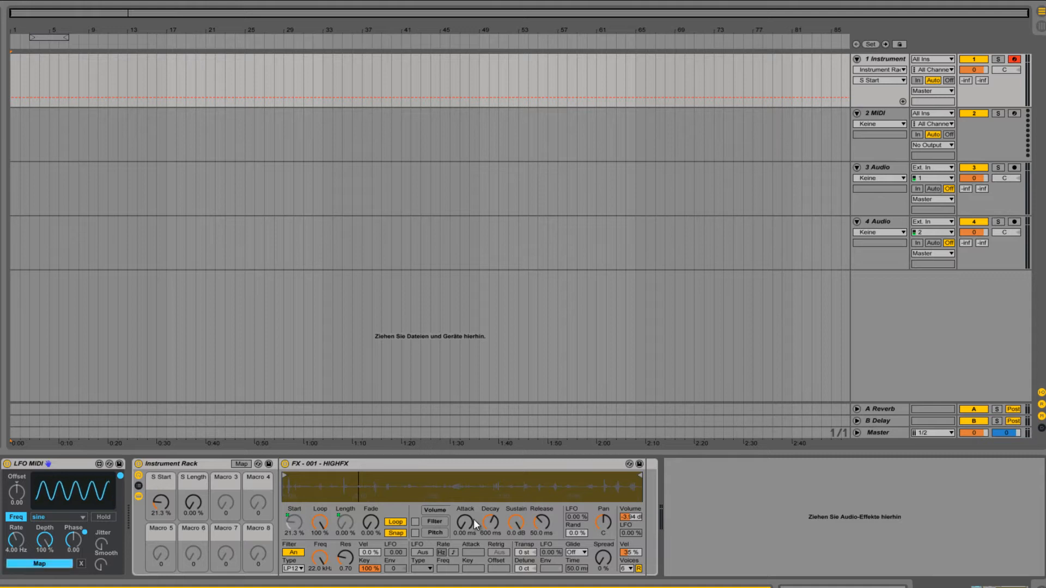
click(528, 554)
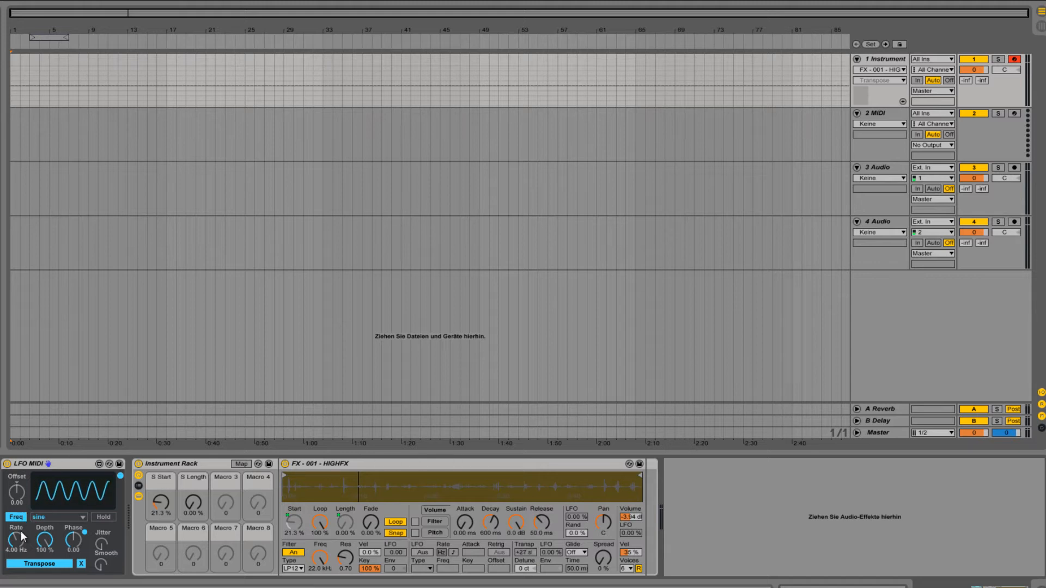
drag(18, 546, 27, 575)
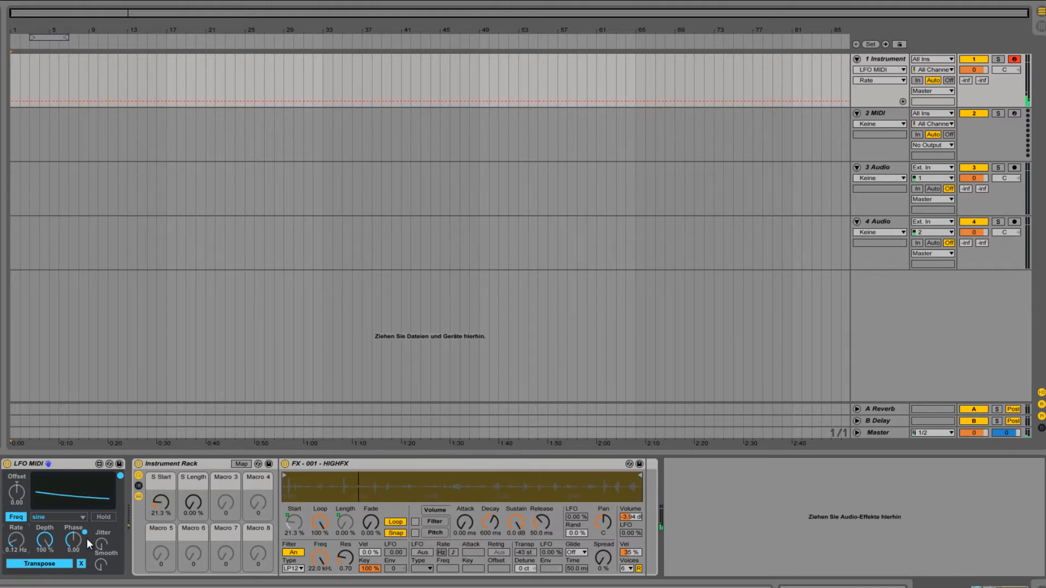
click(101, 544)
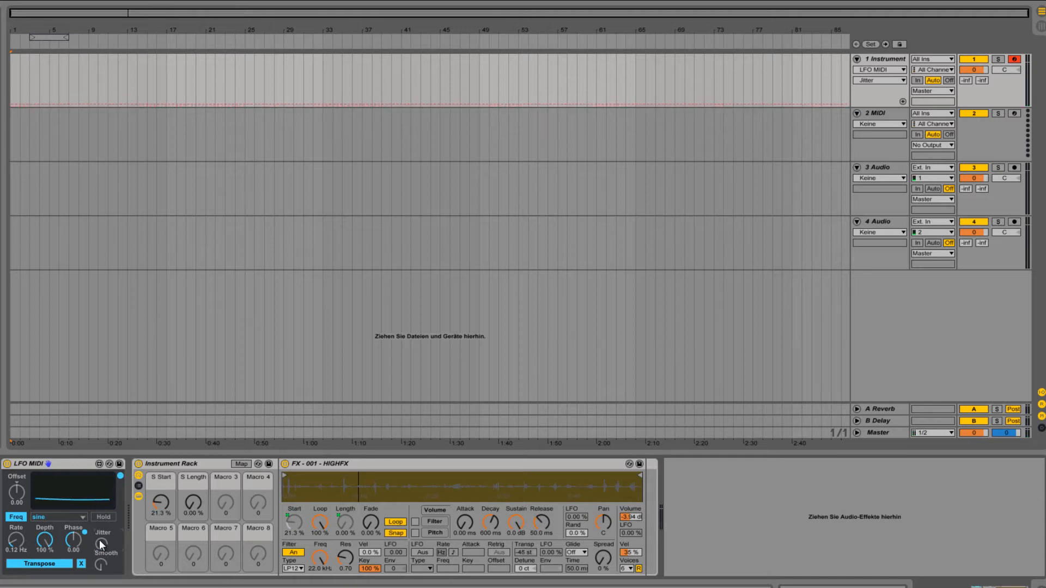
Vary the sample region with the rack macros, leaving S Start at about 47.2 % and S Length at about 1.57 %.
drag(189, 507, 189, 505)
click(165, 504)
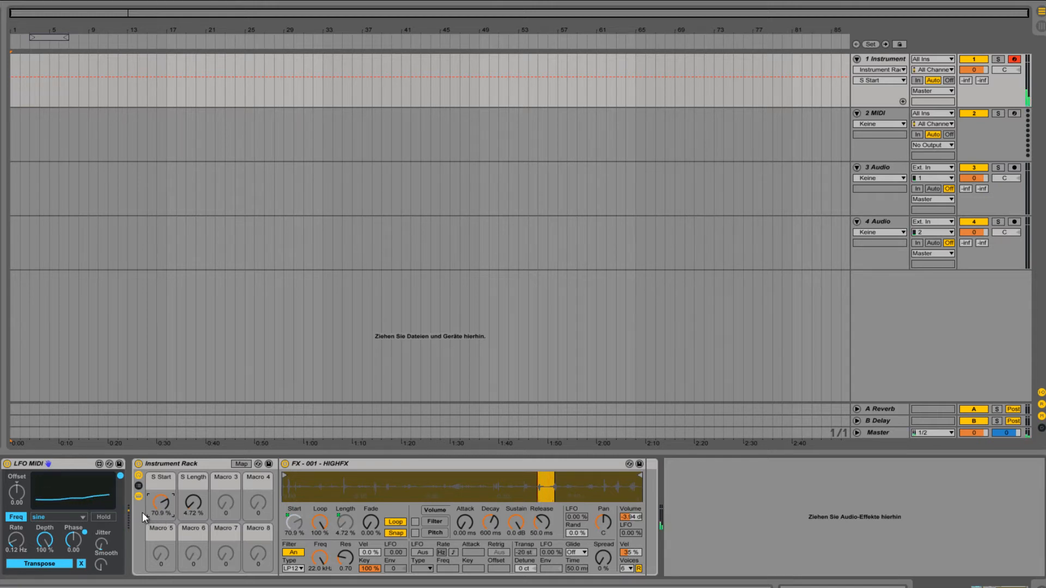
drag(160, 506, 191, 505)
click(158, 504)
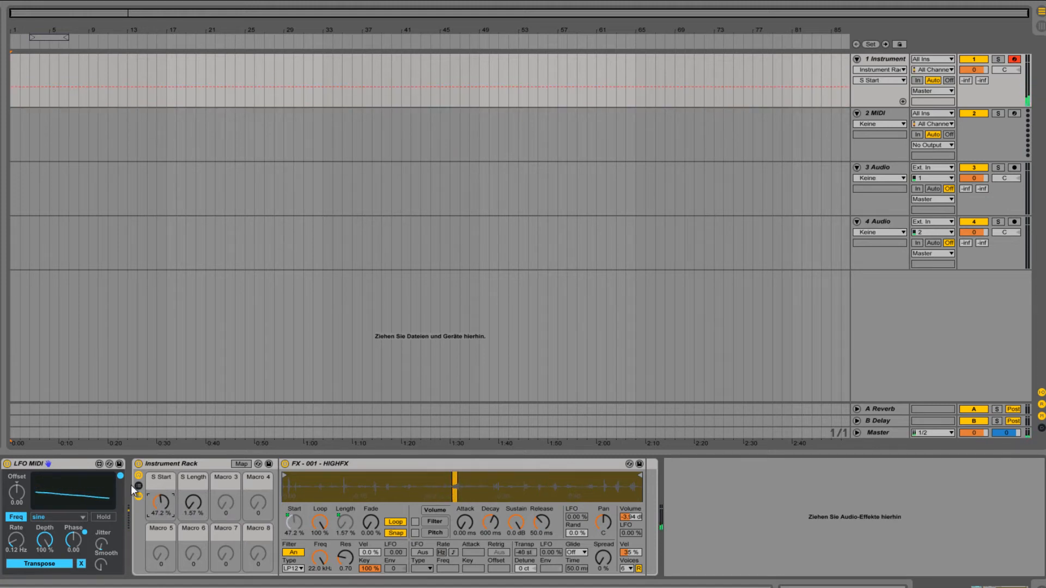
Add a second LFO MIDI device before the first, map it to the first LFO's Rate and set its own rate to about 0.17 Hz.
click(66, 462)
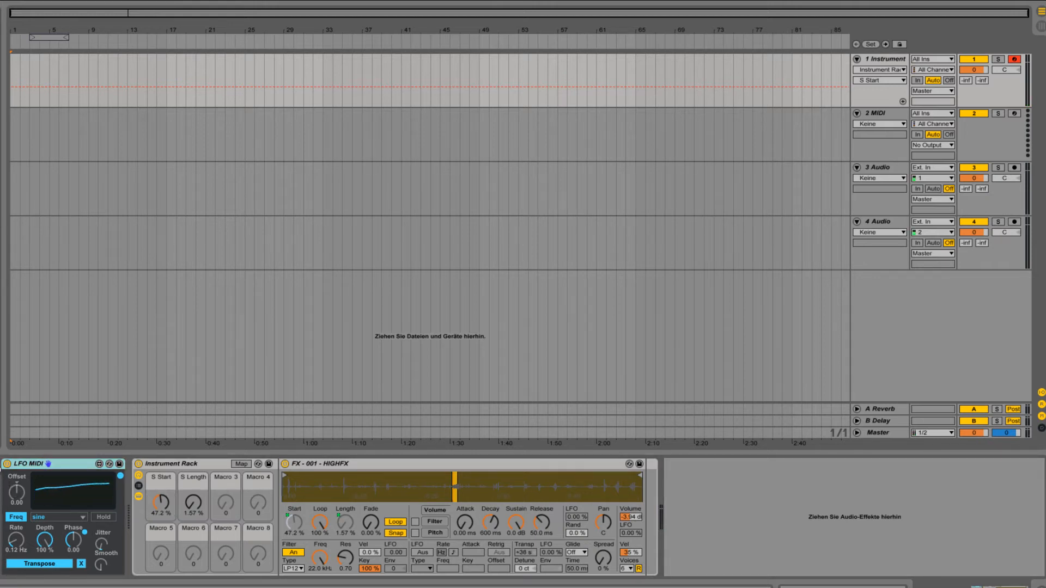
click(101, 544)
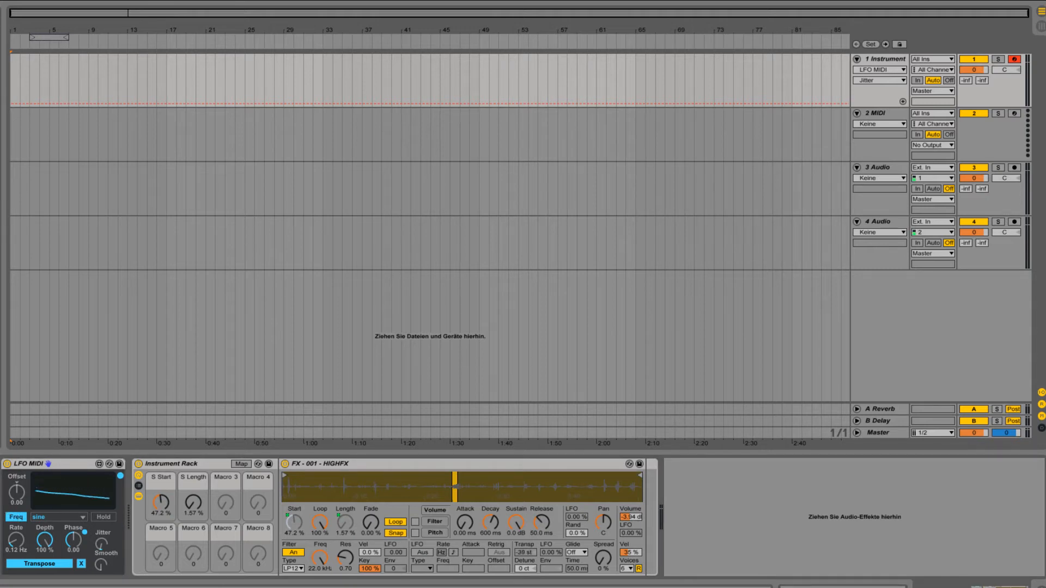
click(5, 498)
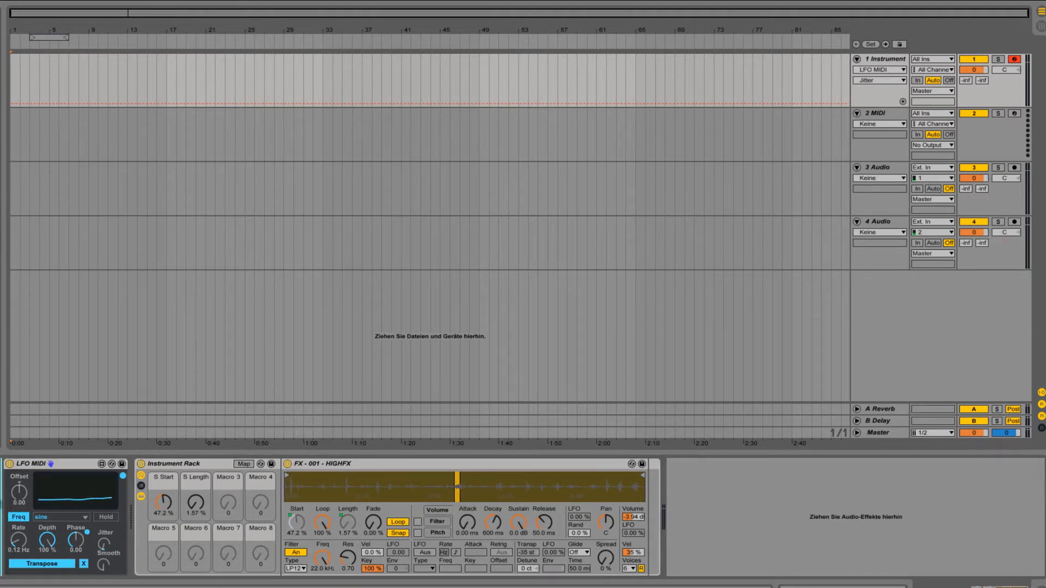
key(ctrl+d)
click(41, 563)
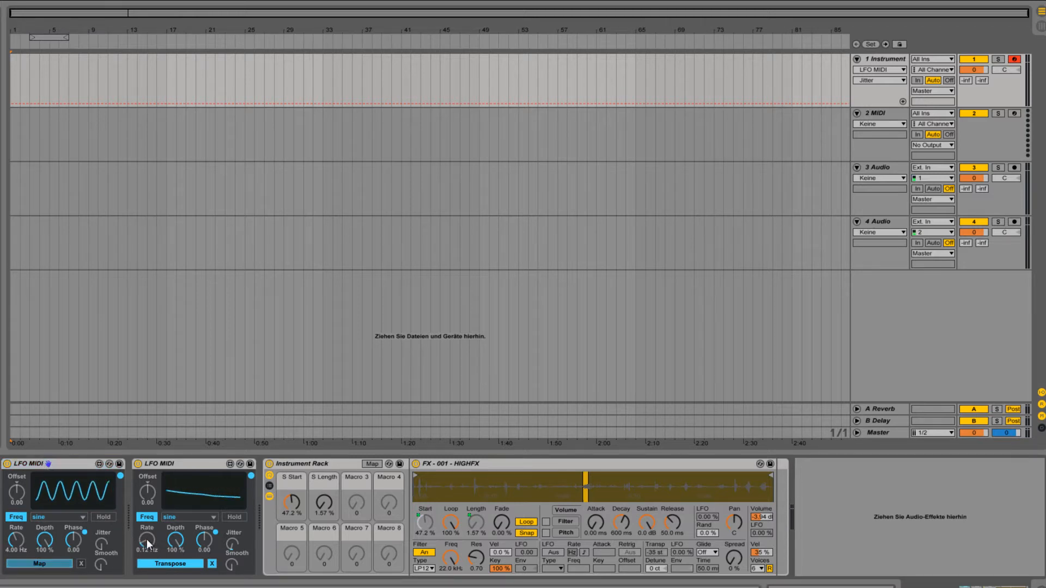
click(146, 539)
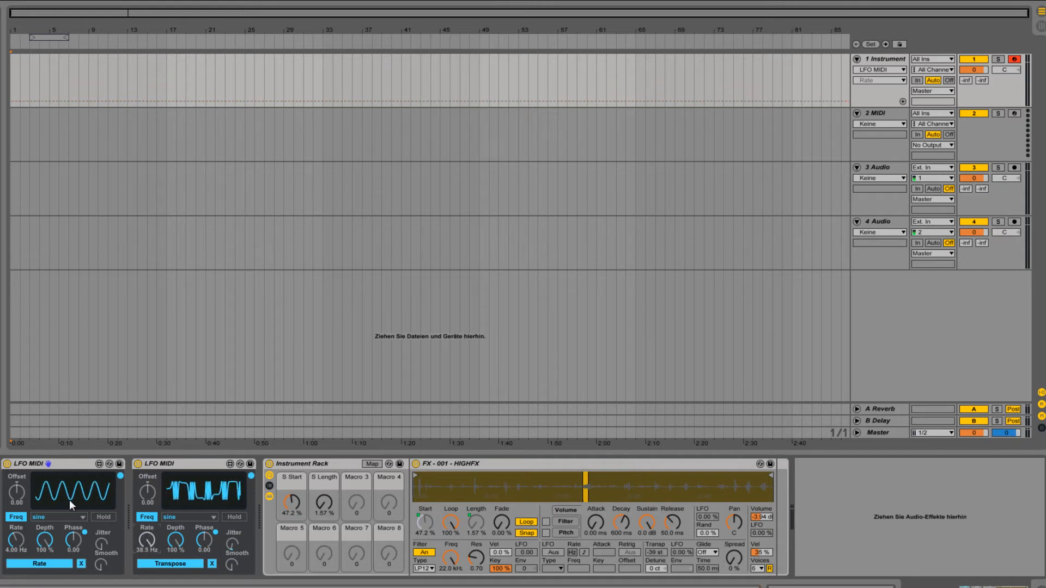
drag(23, 541, 26, 551)
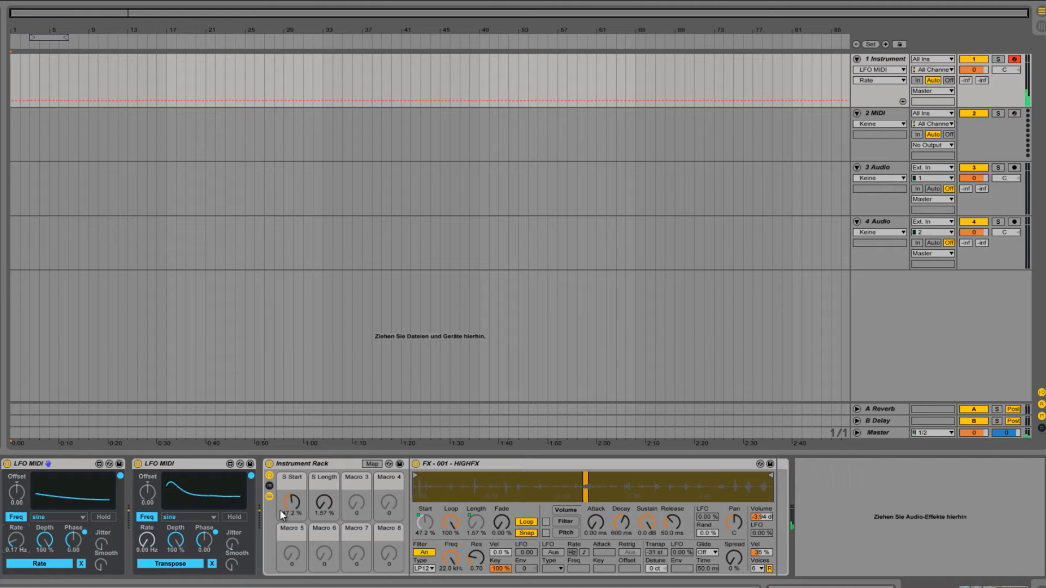
Replace the Simpler sample with DOGBASS001 and set the S Start macro to about 7.09 % and S Length to 0 %.
drag(288, 502, 288, 501)
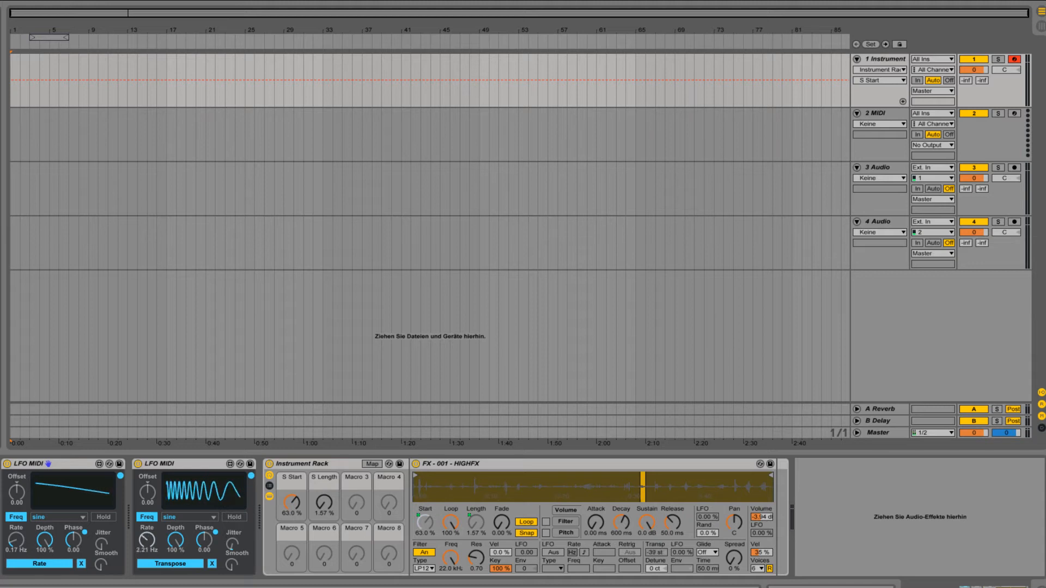
drag(1, 327, 455, 479)
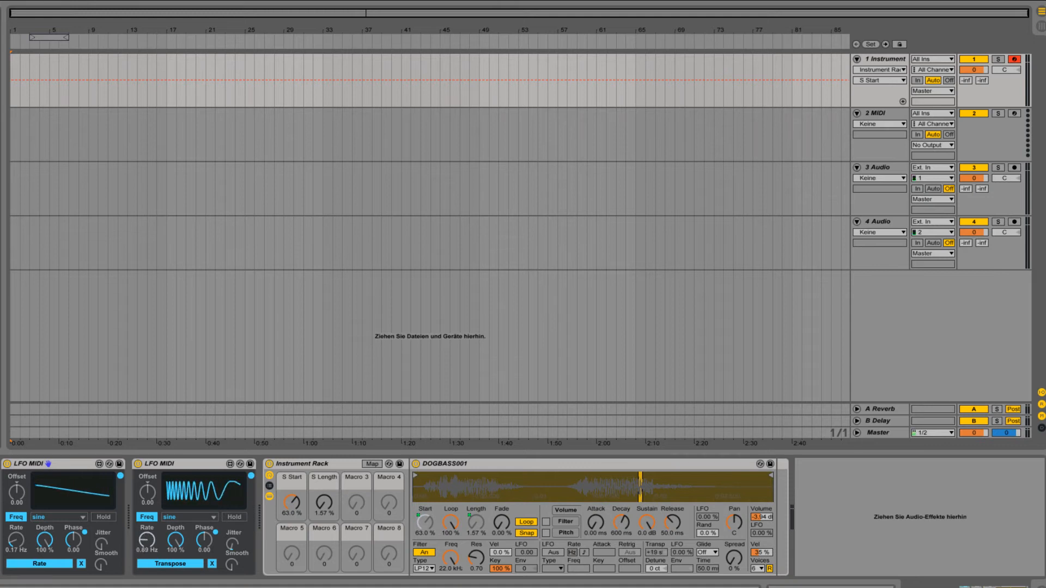
drag(290, 506, 318, 500)
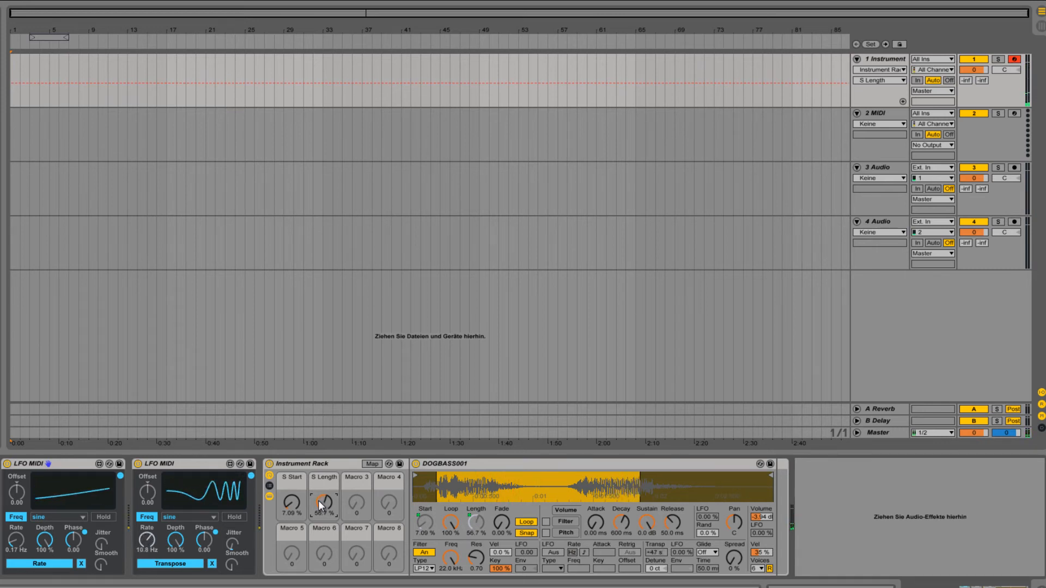
drag(318, 500, 295, 506)
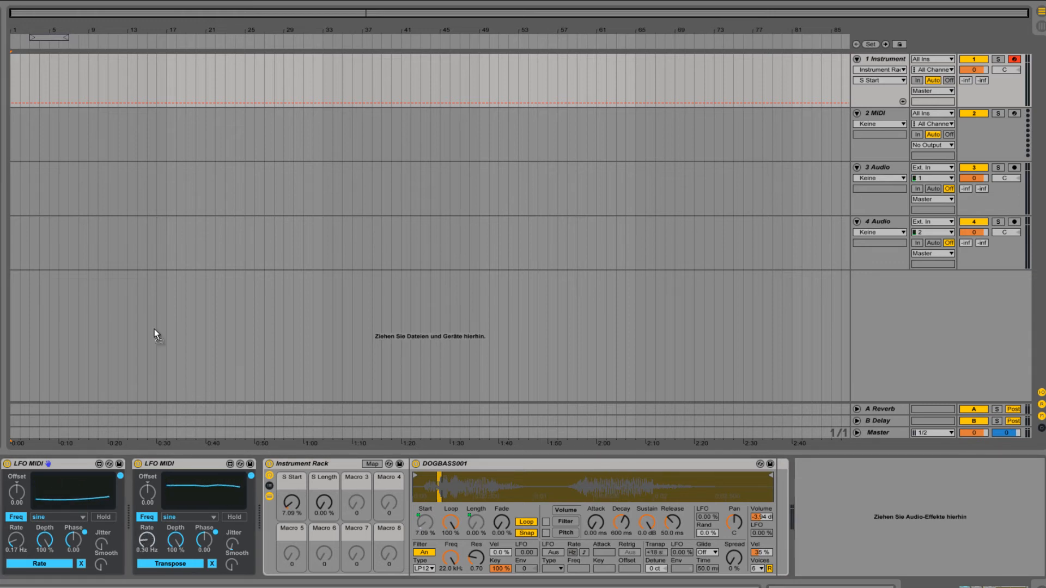
Add a Grain Delay after the Instrument Rack and group it into an Audio Effect Rack.
drag(157, 334, 877, 514)
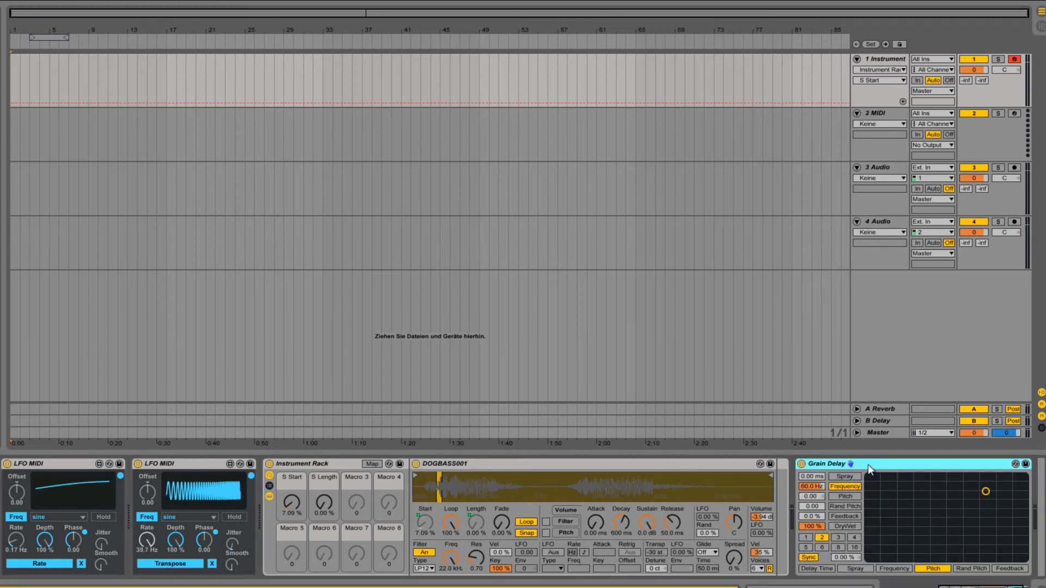
key(ctrl+g)
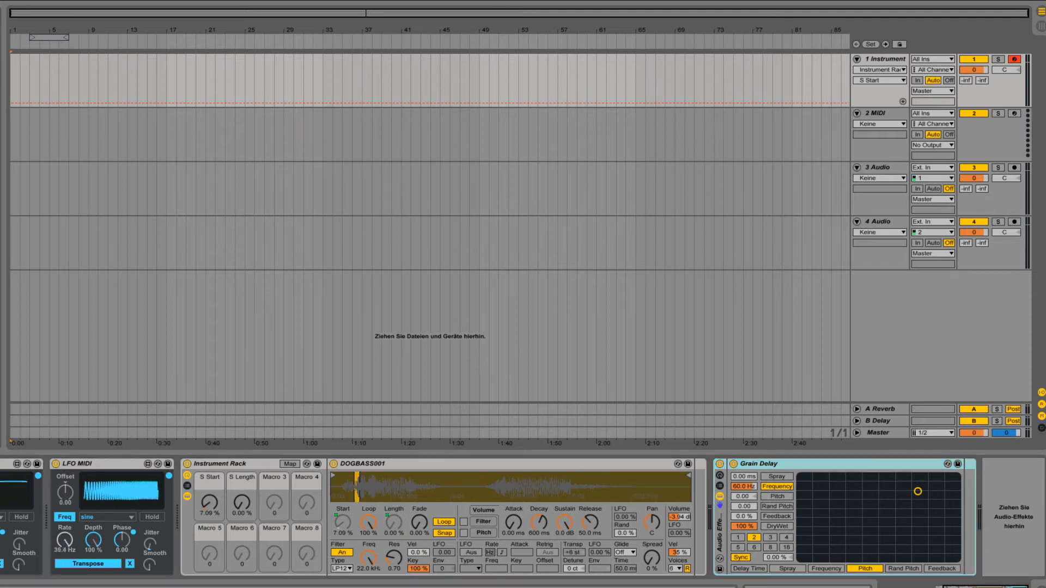
Insert an LFO before the Grain Delay inside the Audio Effect Rack and map it to the delay's Frequency.
drag(233, 246, 727, 472)
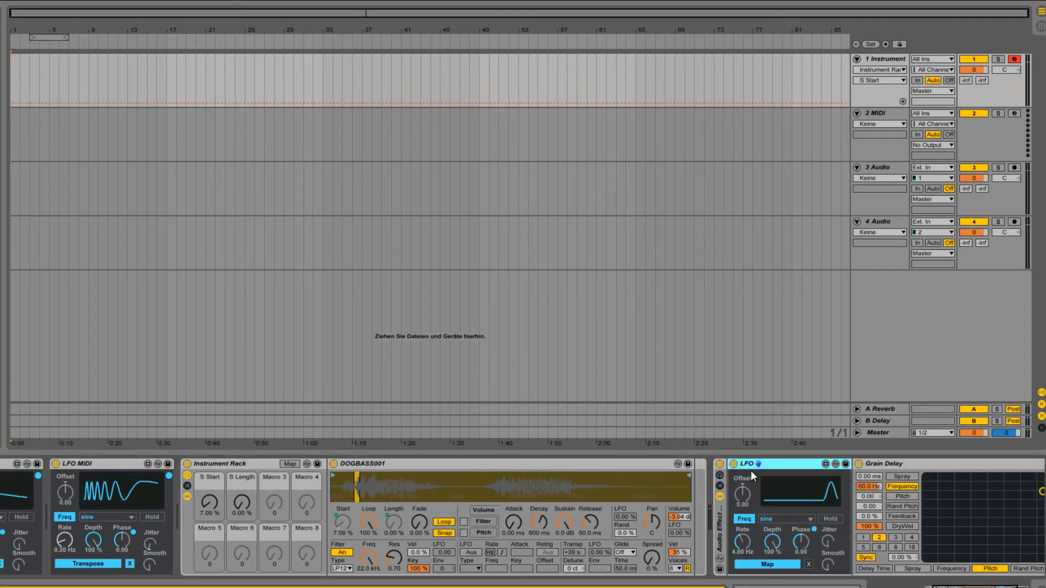
click(761, 564)
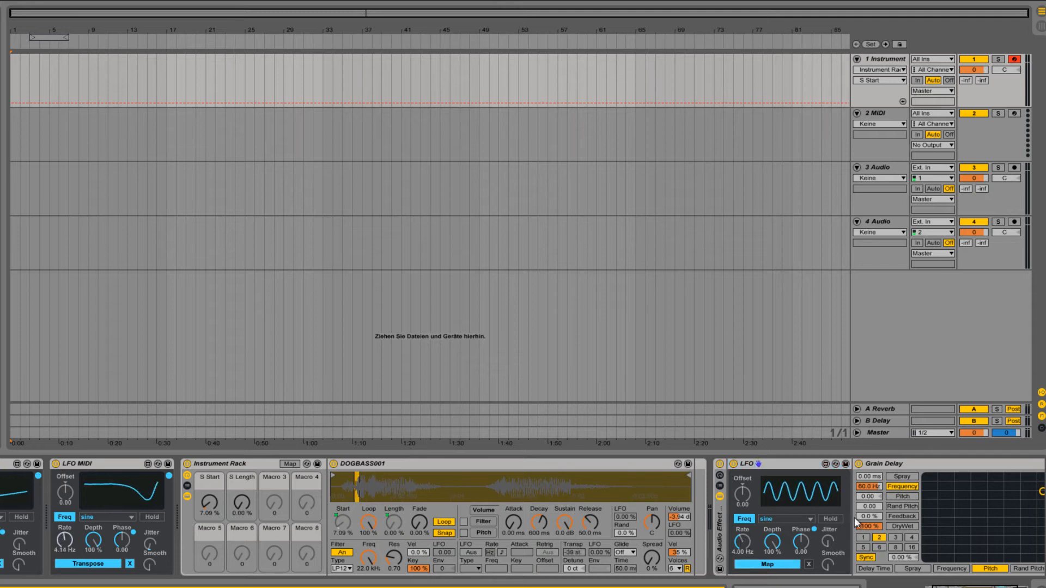
click(867, 487)
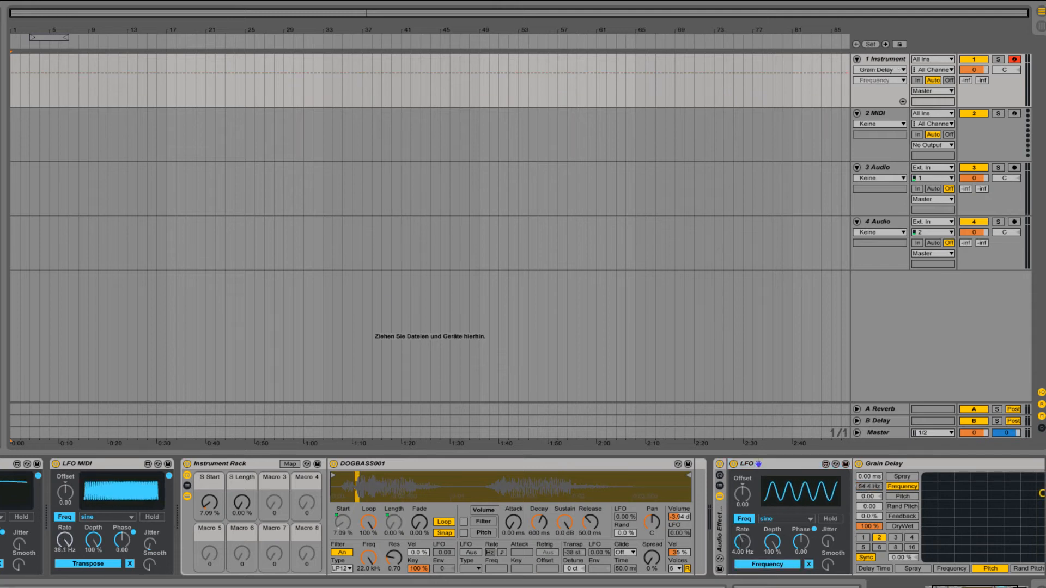
Insert a second LFO between the existing one and the Grain Delay, and map it to the delay's Pitch.
drag(2, 142, 870, 540)
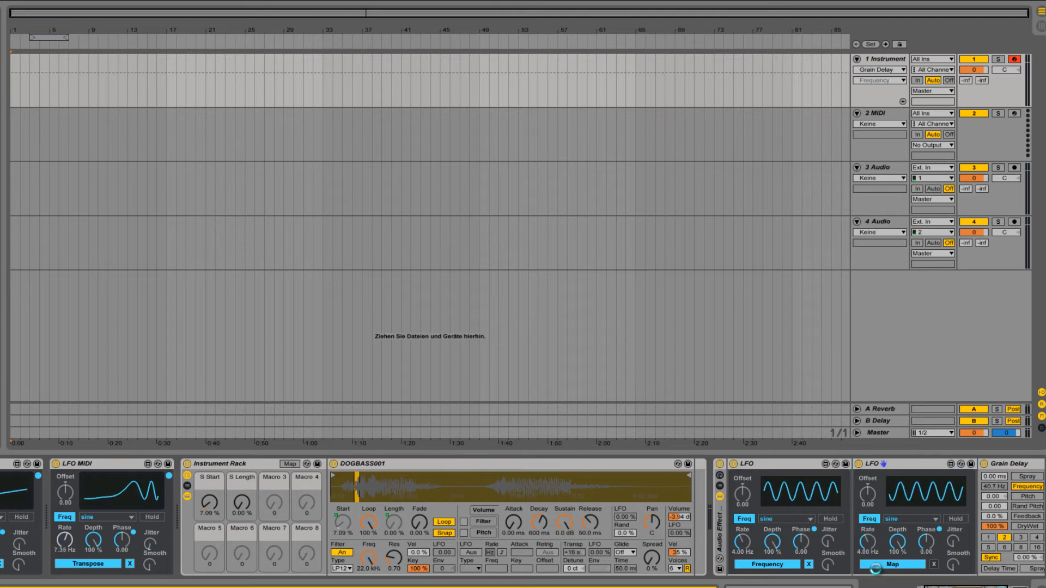
click(893, 565)
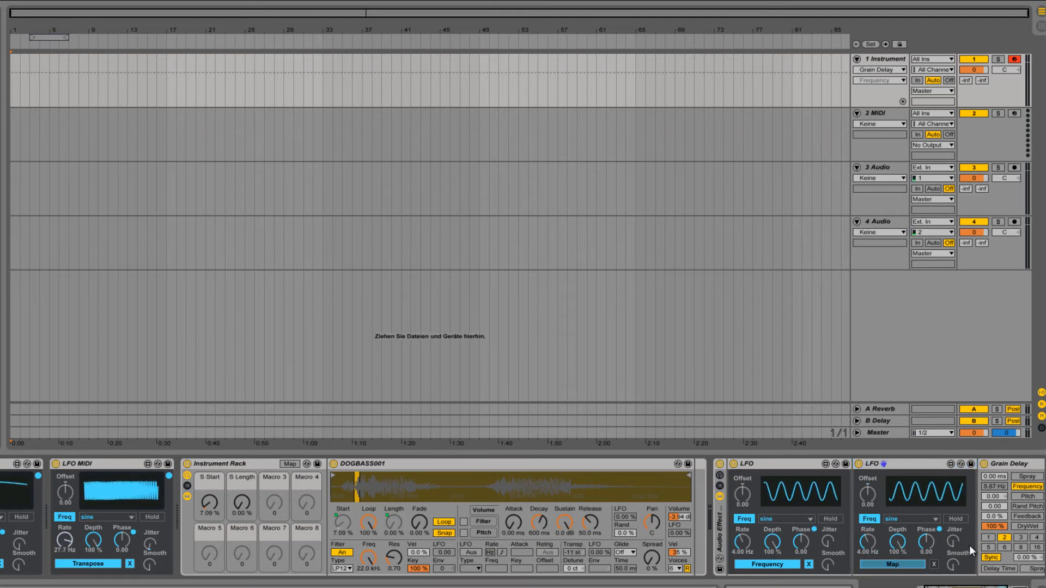
click(1012, 509)
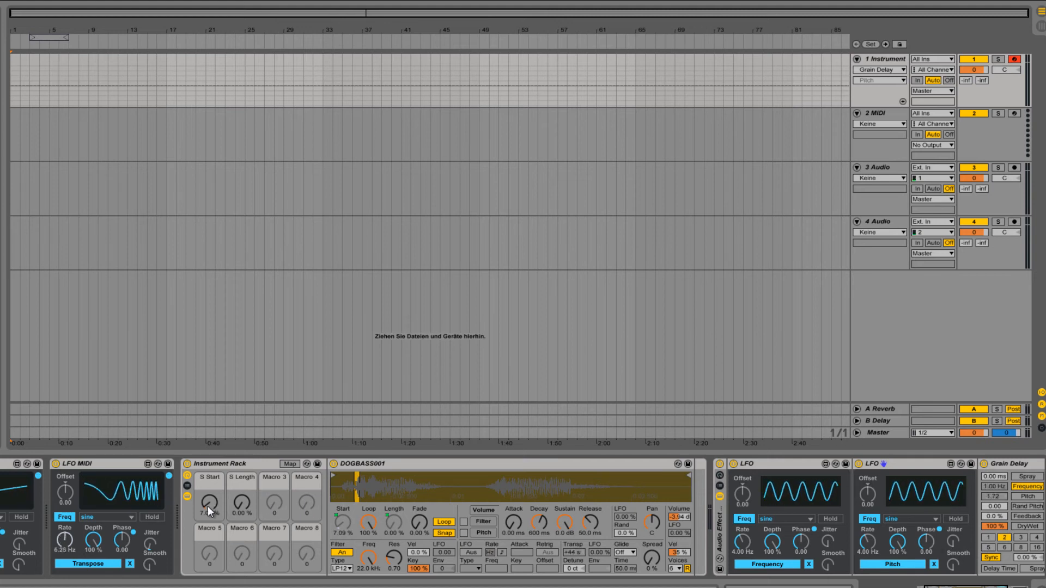
Set the Frequency LFO's rate to 0.20 Hz and the Pitch LFO's to 1.34 Hz, and sweep the S Start macro to 6.30 %.
drag(742, 542, 747, 571)
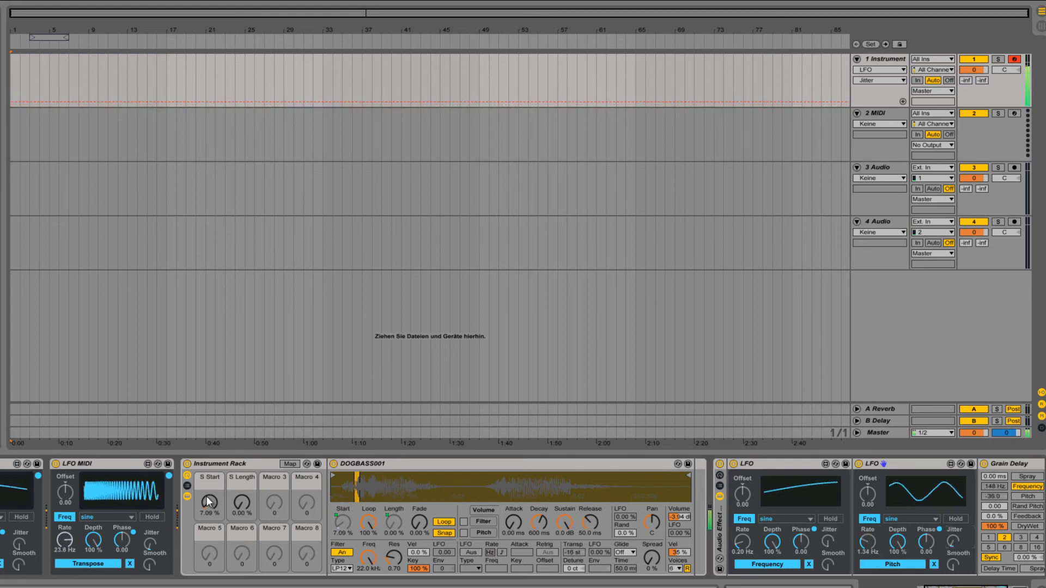
mouse_move(209, 509)
mouse_down()
mouse_move(209, 499)
mouse_move(235, 504)
mouse_move(213, 511)
mouse_move(213, 503)
mouse_move(244, 506)
mouse_move(214, 505)
mouse_up()
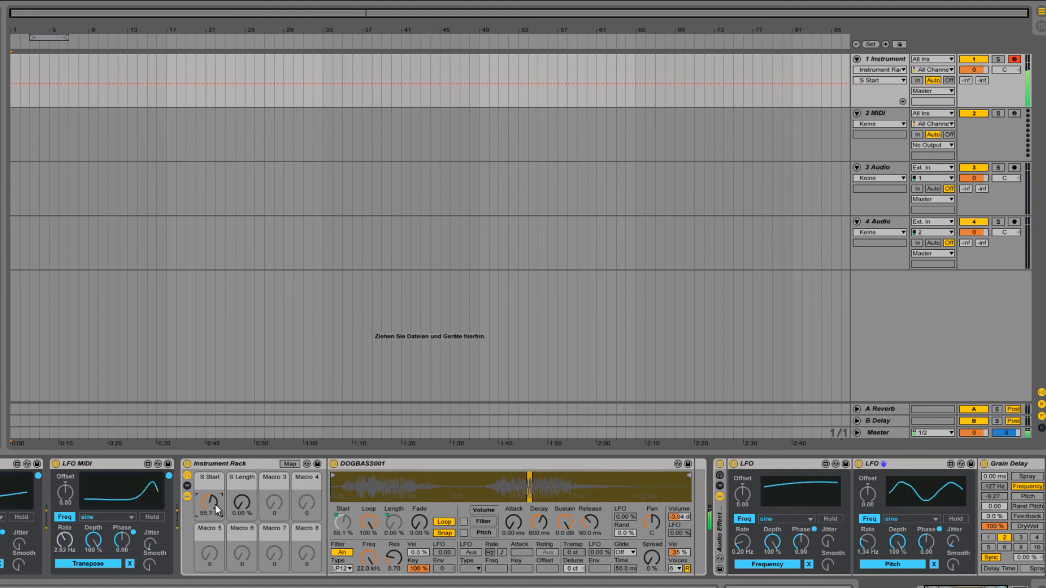
drag(215, 505, 214, 504)
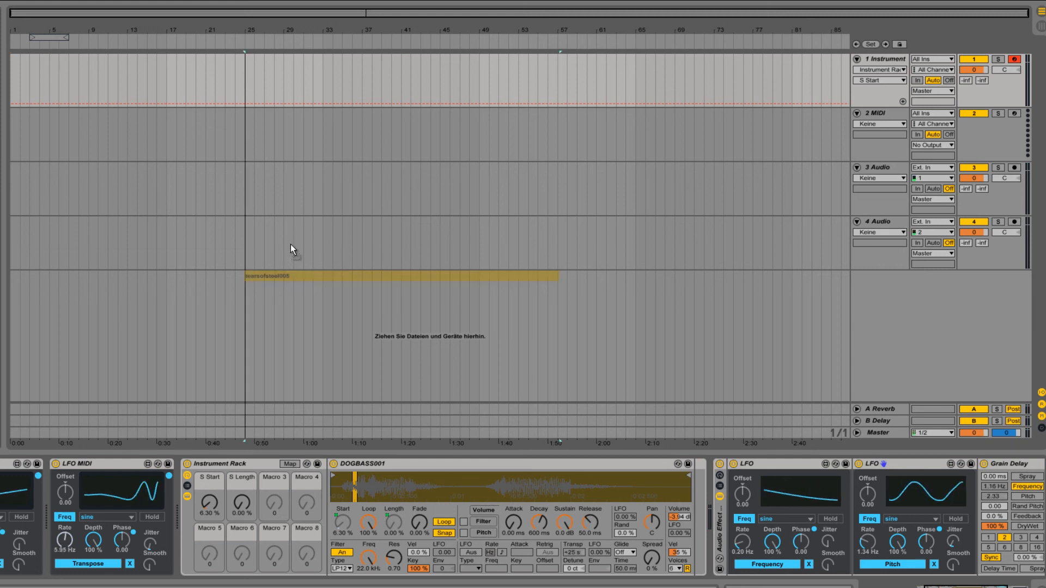
Place the tearsofsteel005 sample on the 4 Audio track at about bar 30 and play it from about bar 46.
drag(292, 250, 295, 238)
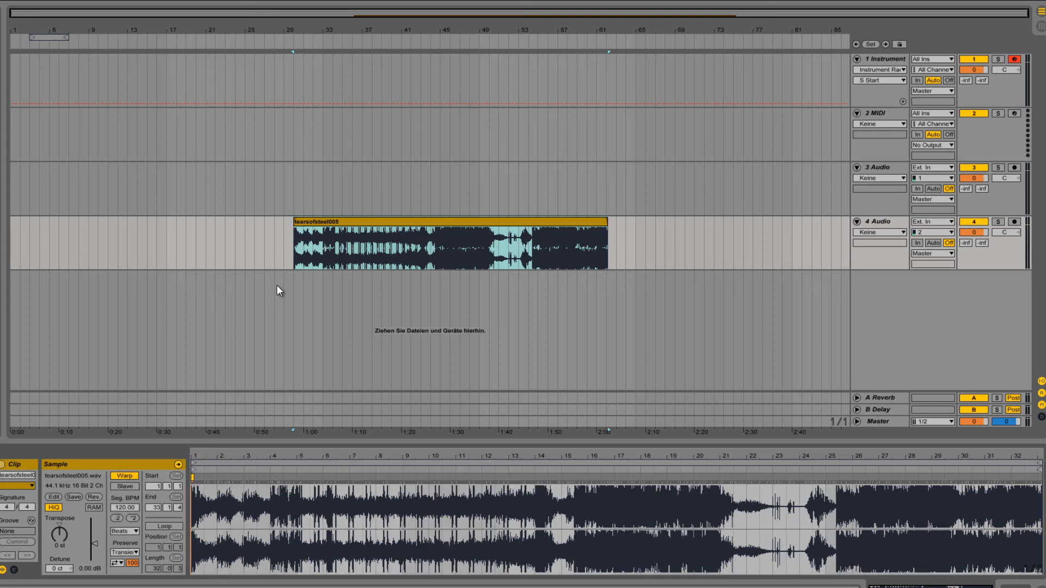
drag(350, 13, 349, 14)
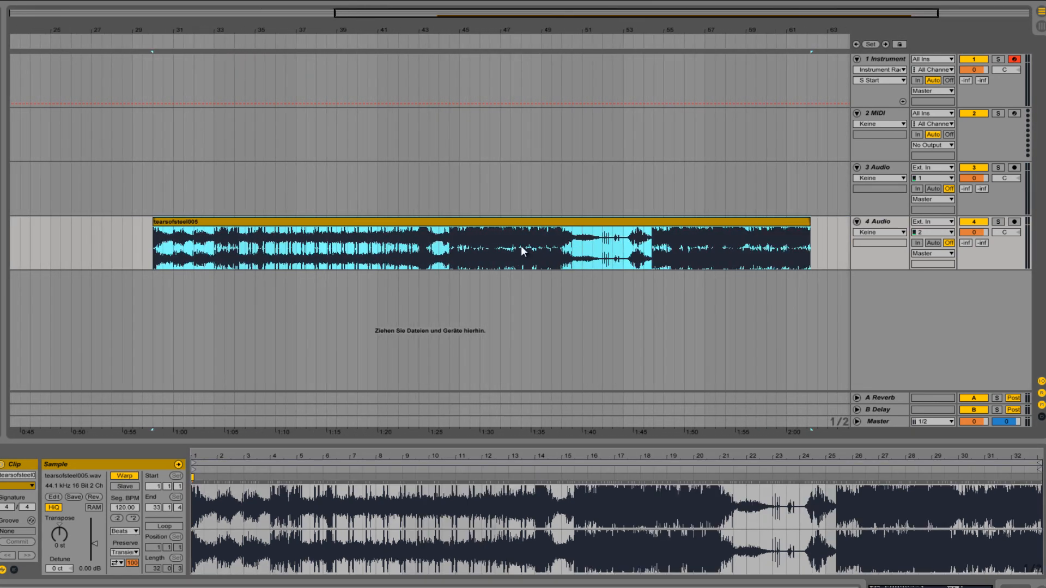
click(480, 250)
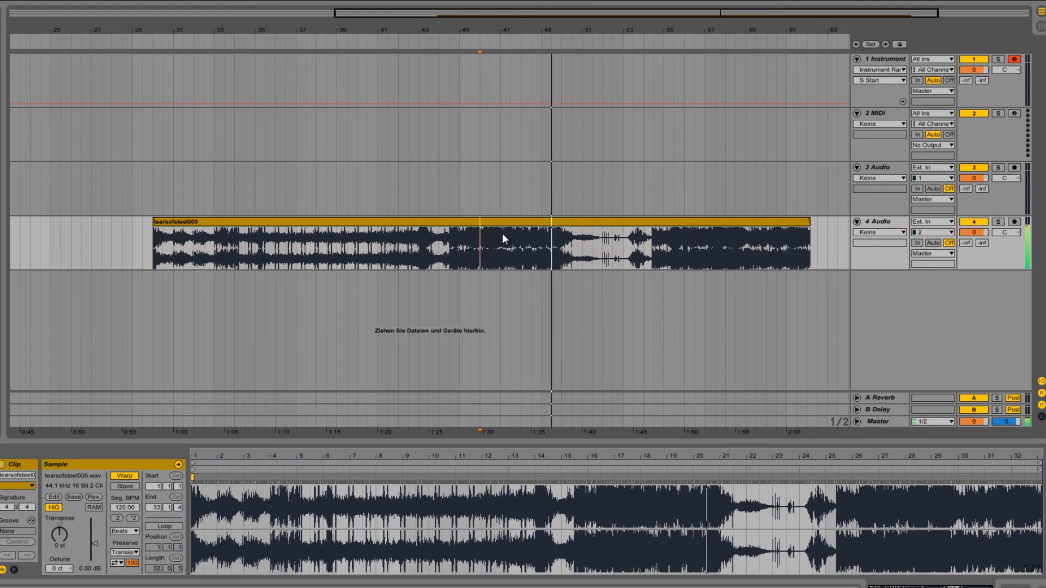
key(space)
Delete the tearsofsteel005 clip from the 4 Audio track and show the Instrument track's devices.
click(471, 223)
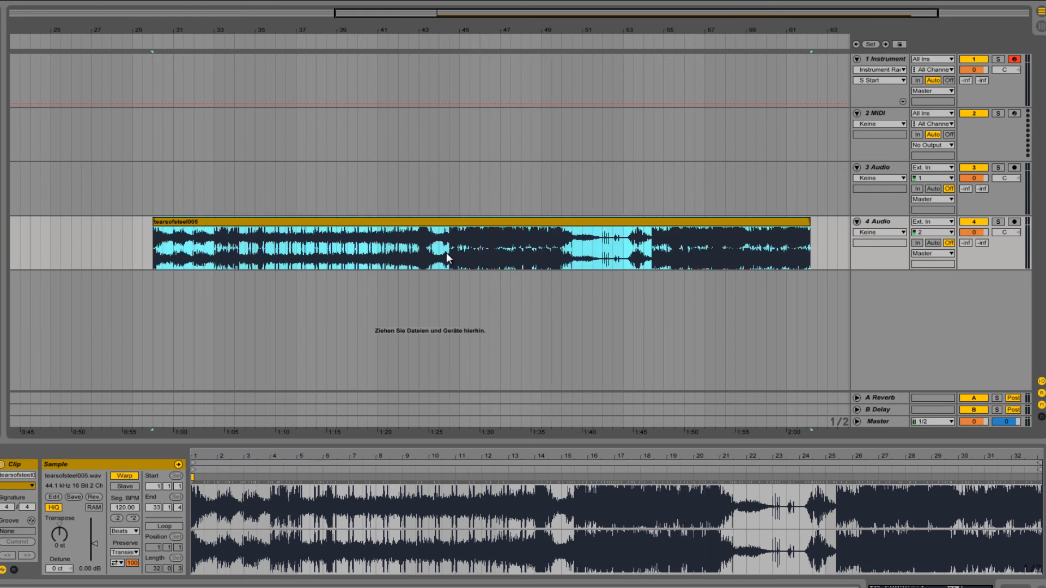
key(Delete)
drag(374, 11, 374, 3)
click(885, 61)
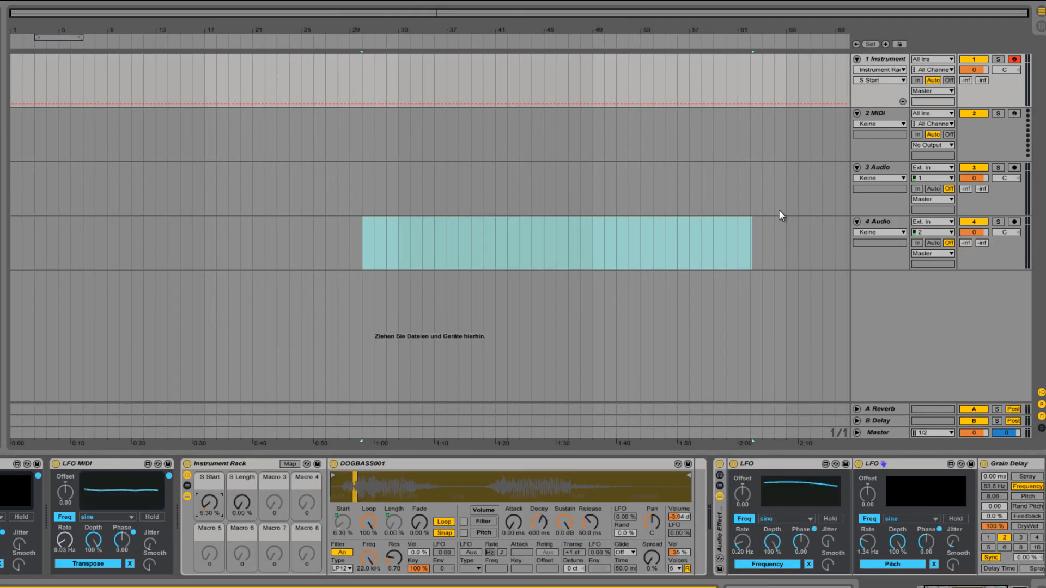